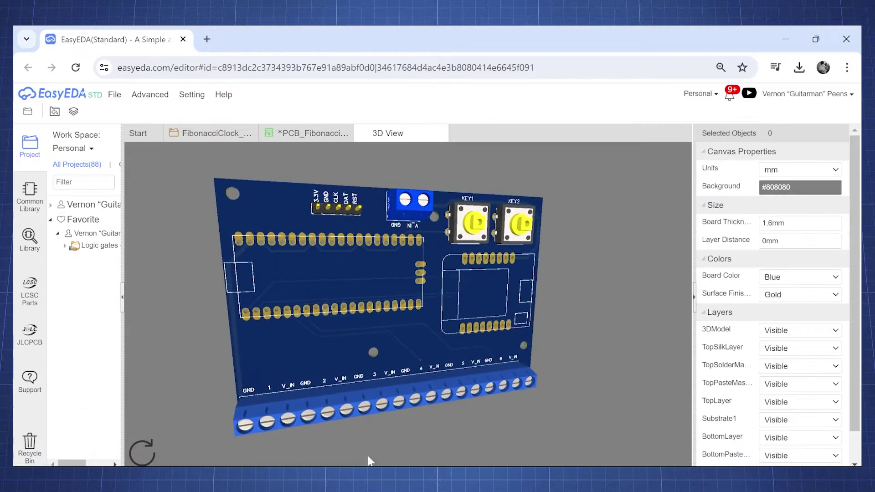
- Rotate the rendered 3D D1 mini PCB to view the board from another angle
left_click_drag(366, 453, 280, 439)
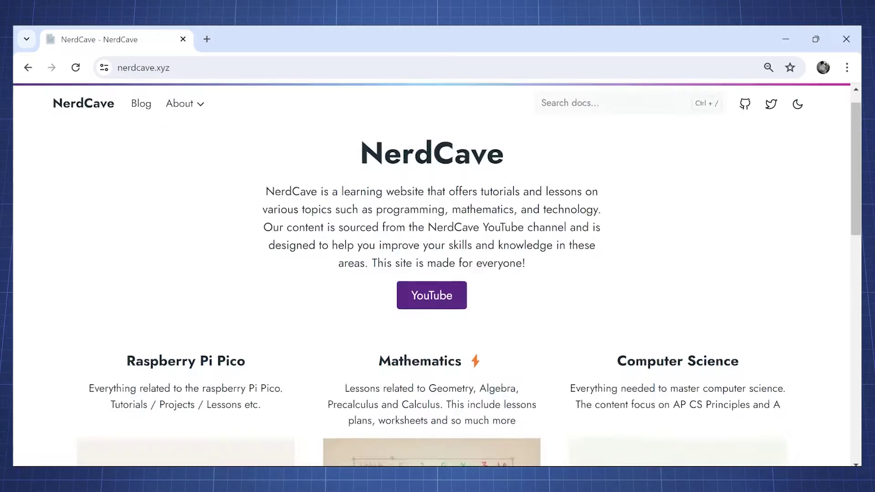
scroll(437, 274, "down", 3)
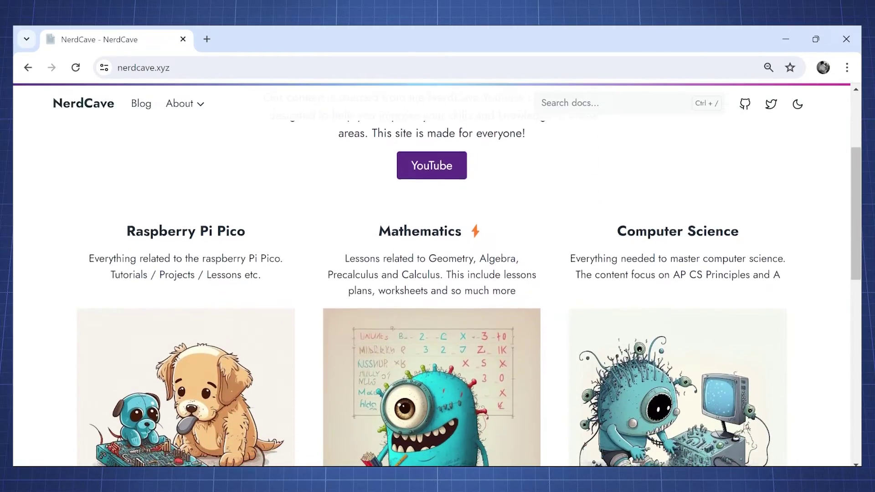
scroll(438, 273, "down", 4)
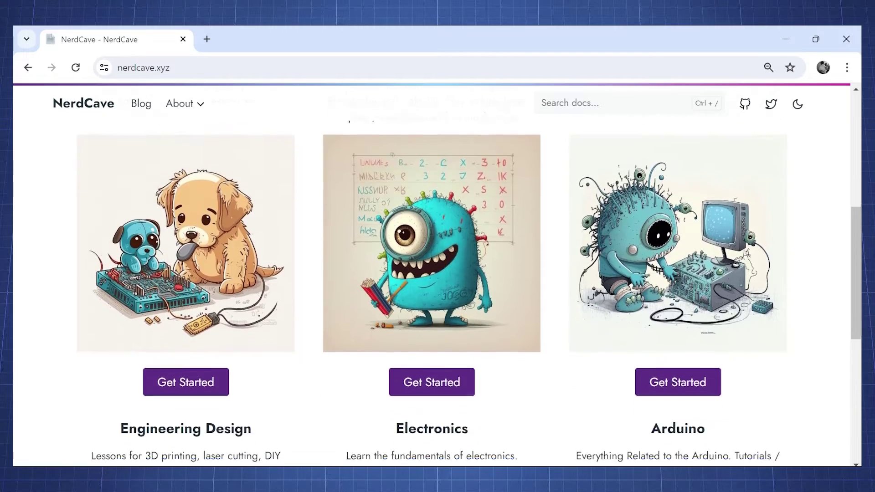
scroll(437, 273, "down", 4)
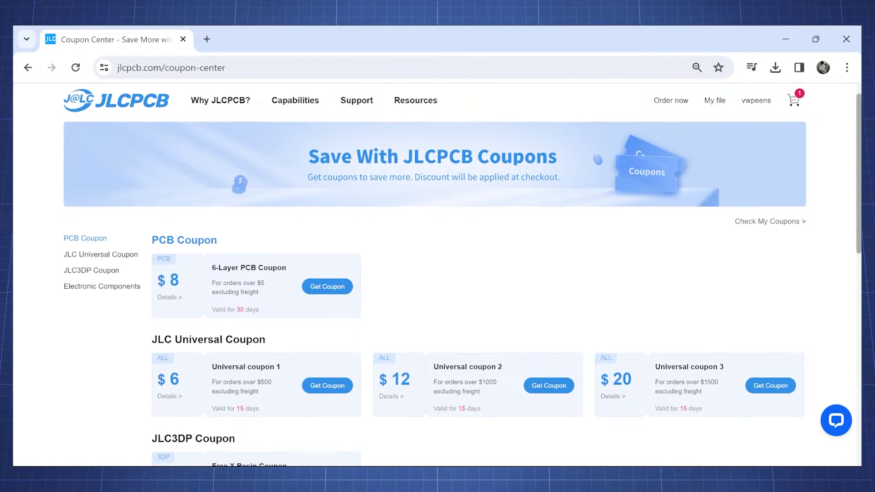
- Open the 6-layer PCB coupon offer and save the quoted RP2040 LED board order to the cart
scroll(438, 274, "down", 2)
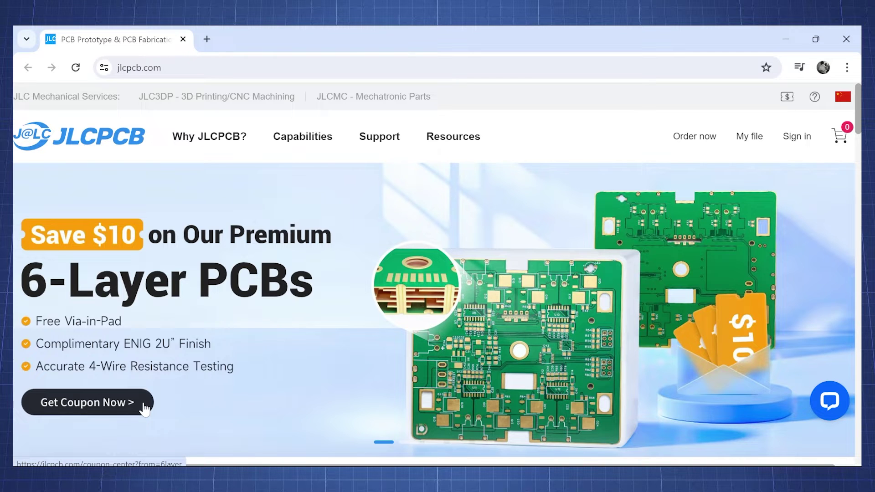
left_click(144, 404)
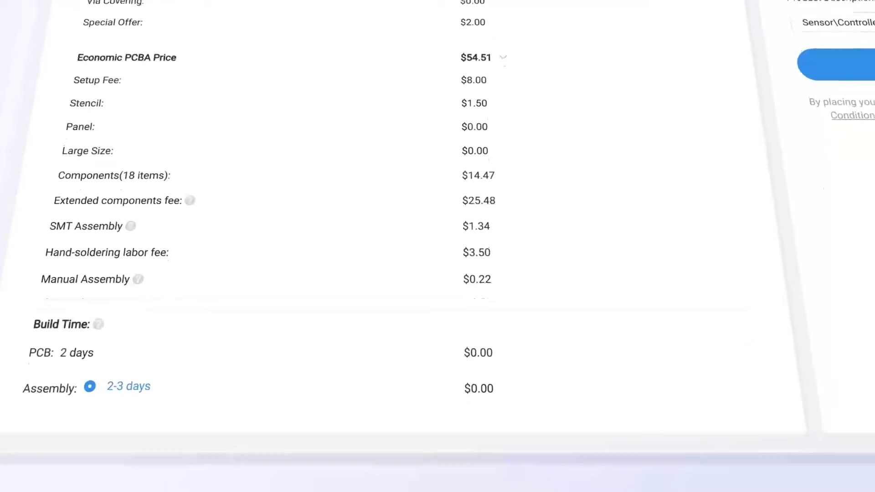
left_click(857, 64)
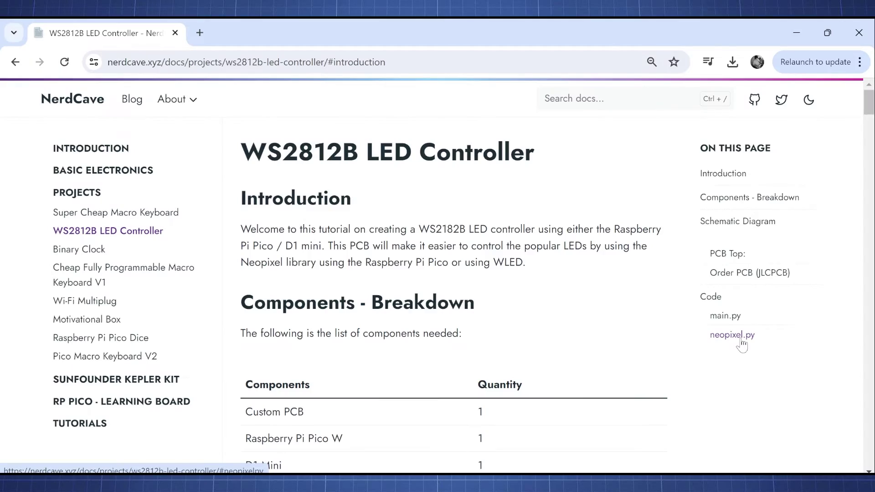
- Jump to the neopixel.py code section of the WS2812B LED Controller page
left_click(739, 339)
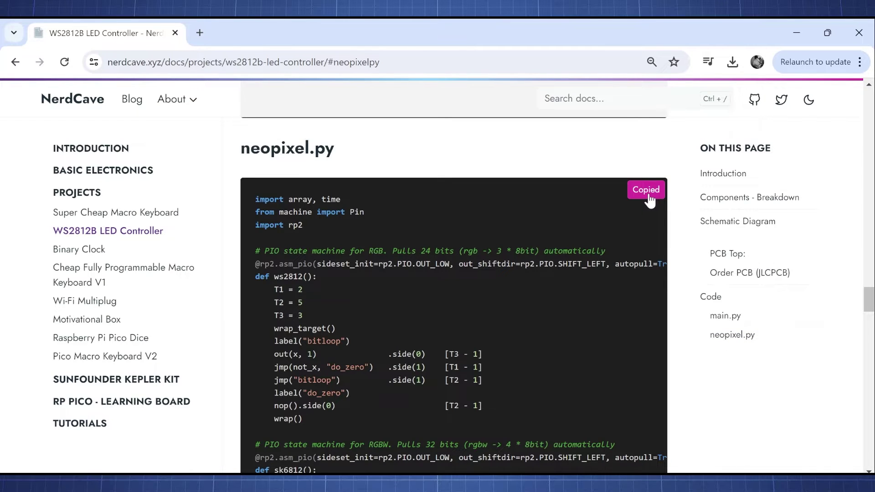
- Paste the code in Thonny, save it to the Raspberry Pi Pico as neopixel.py, then go to main.py
right_click(67, 102)
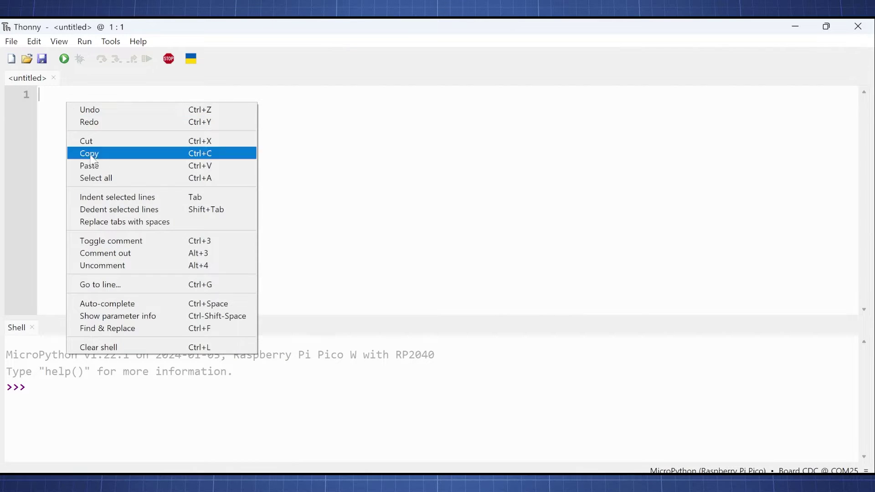
left_click(87, 165)
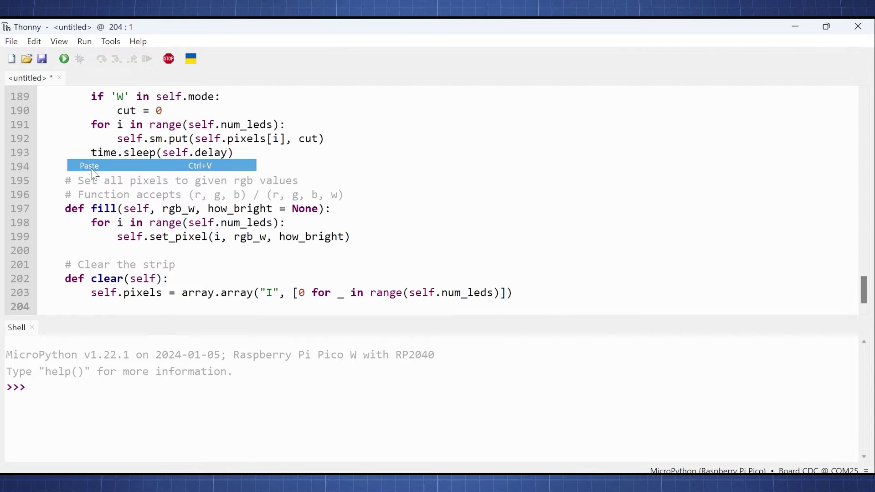
left_click(11, 41)
left_click(27, 116)
left_click(118, 141)
type("neopixel.py")
left_click(500, 258)
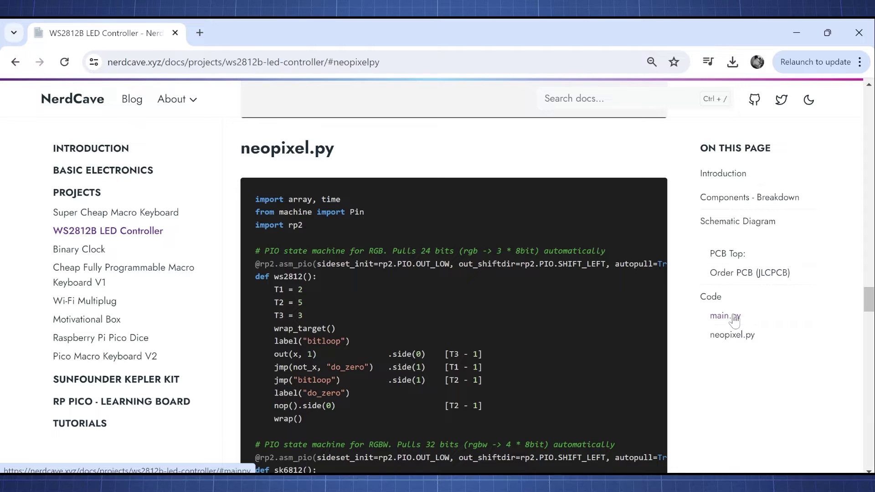
left_click(724, 317)
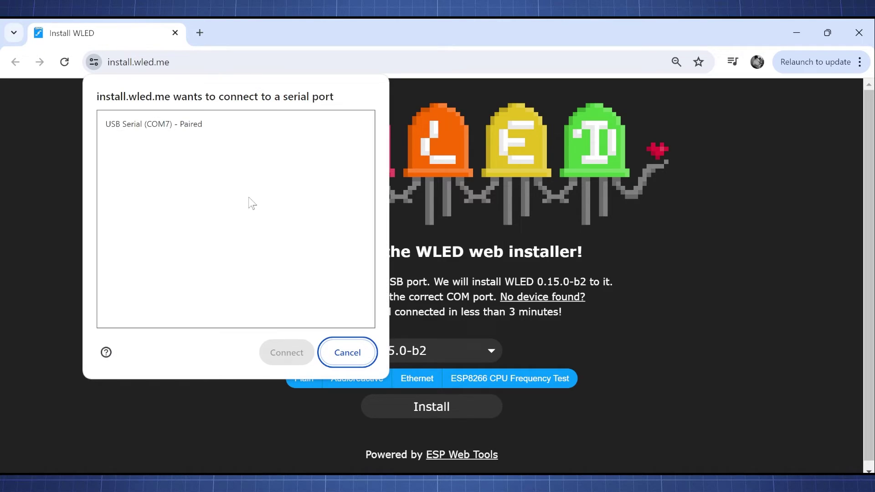
- Select the USB Serial (COM7) port and connect to start installing WLED
left_click(196, 133)
left_click(286, 352)
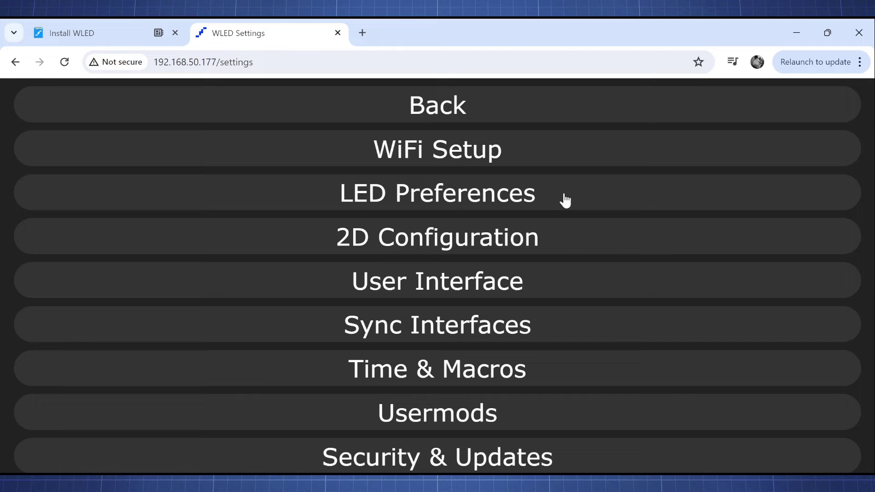
- In LED Preferences, set the first output's length to 4 LEDs
left_click(565, 200)
scroll(526, 310, "down", 6)
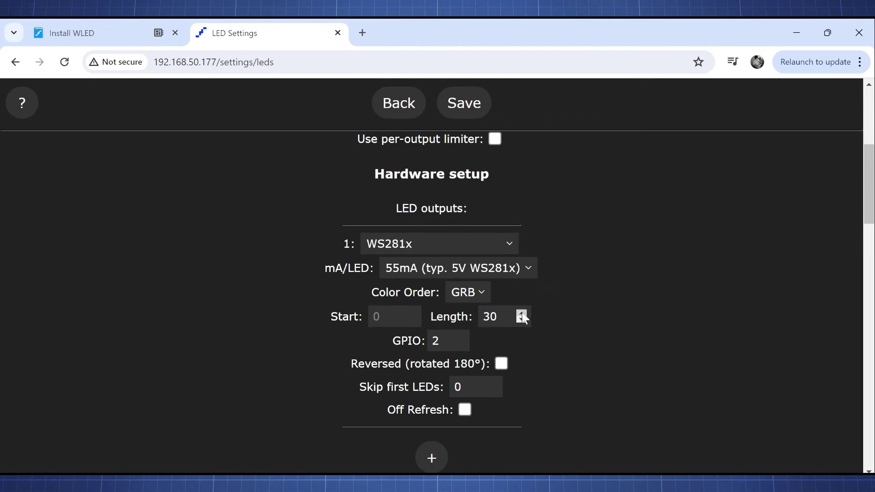
double_click(506, 320)
type("4")
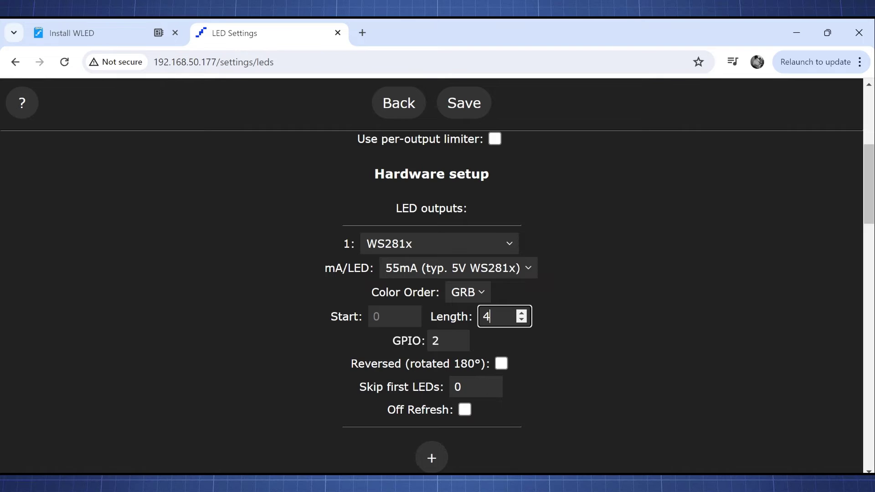
- Add a second LED output on GPIO 4 and a third on GPIO 5
left_click(431, 458)
scroll(613, 353, "down", 5)
left_click(449, 337)
type("4")
left_click(409, 454)
scroll(556, 328, "down", 4)
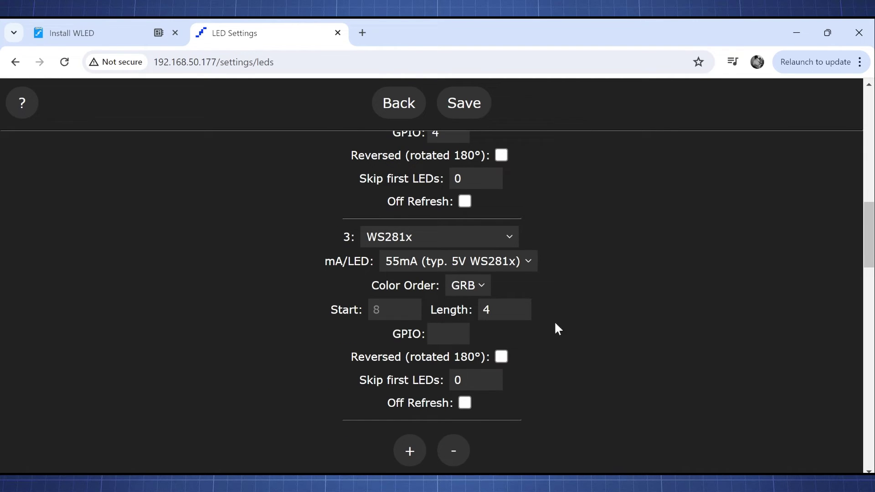
left_click(449, 334)
type("5")
- Save the LED settings and return to the main control page
scroll(319, 291, "down", 2)
left_click(462, 109)
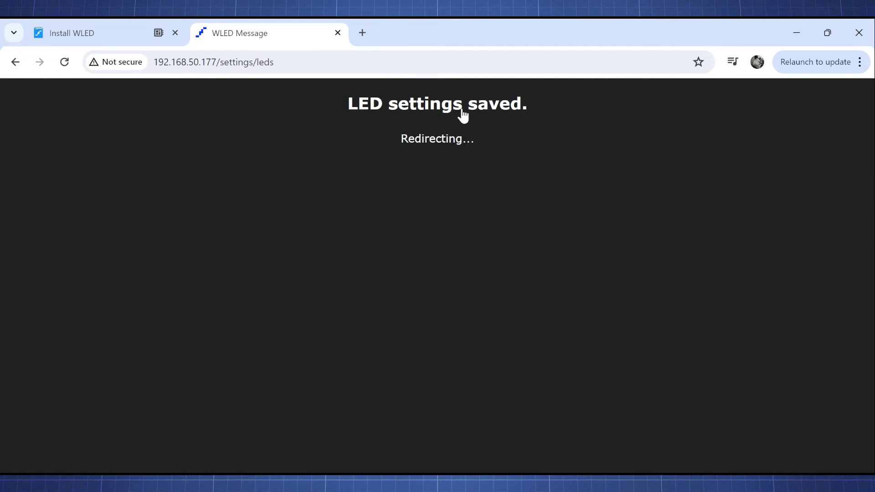
left_click(463, 107)
left_click(534, 208)
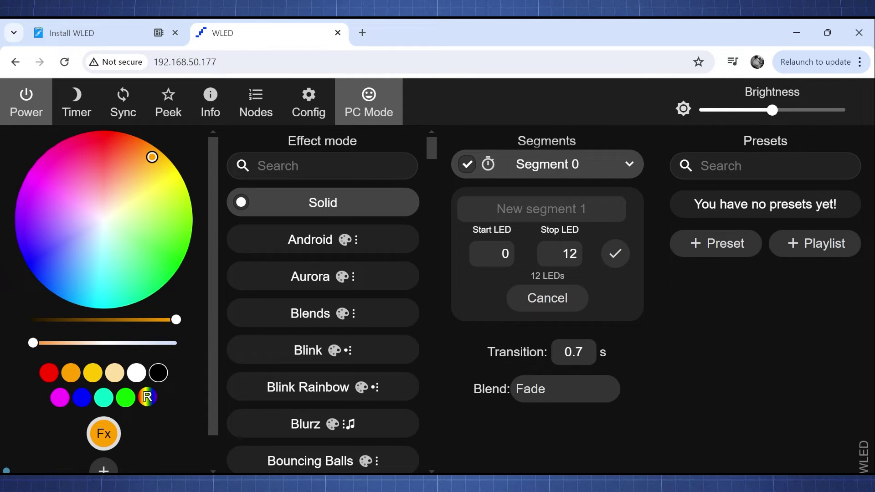
- Create Segment 1 spanning LEDs 4–8 and Segment 2 spanning LEDs 8–12
double_click(511, 254)
type("4")
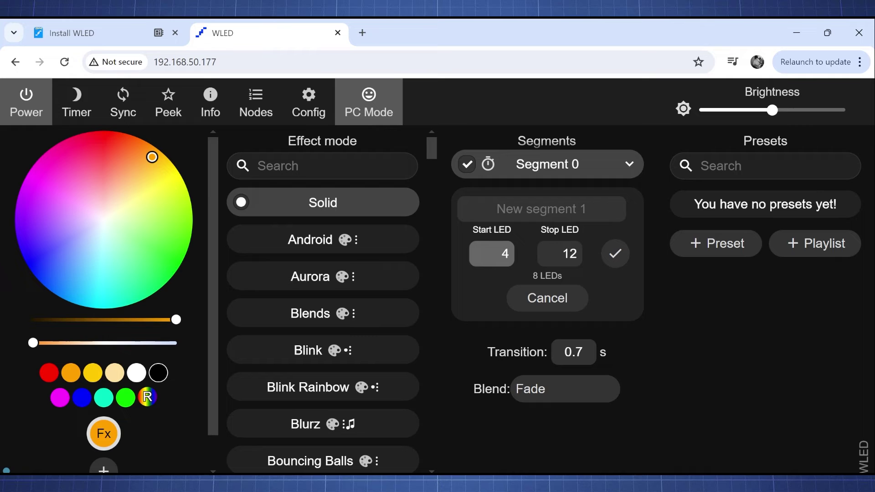
double_click(587, 258)
type("8")
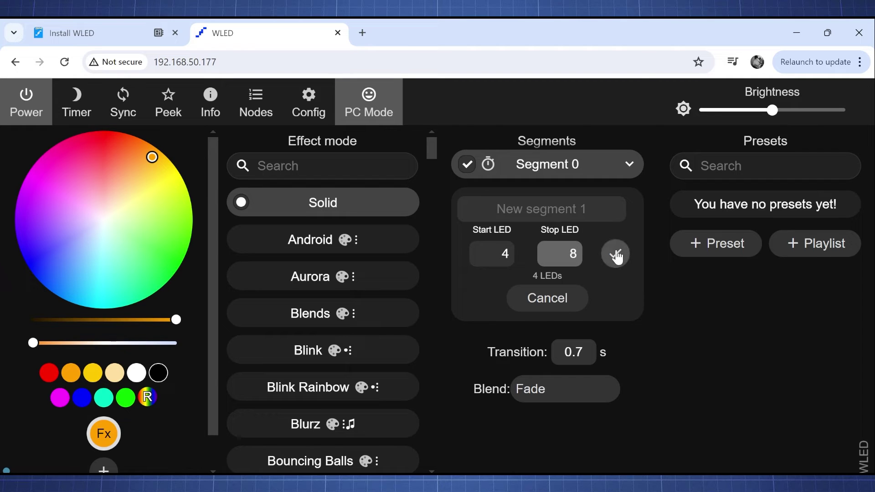
left_click(616, 254)
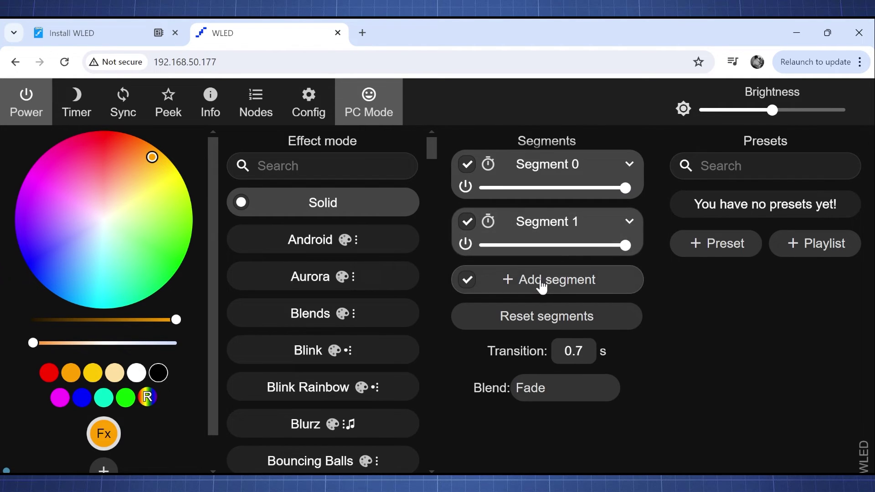
left_click(527, 279)
left_click(609, 333)
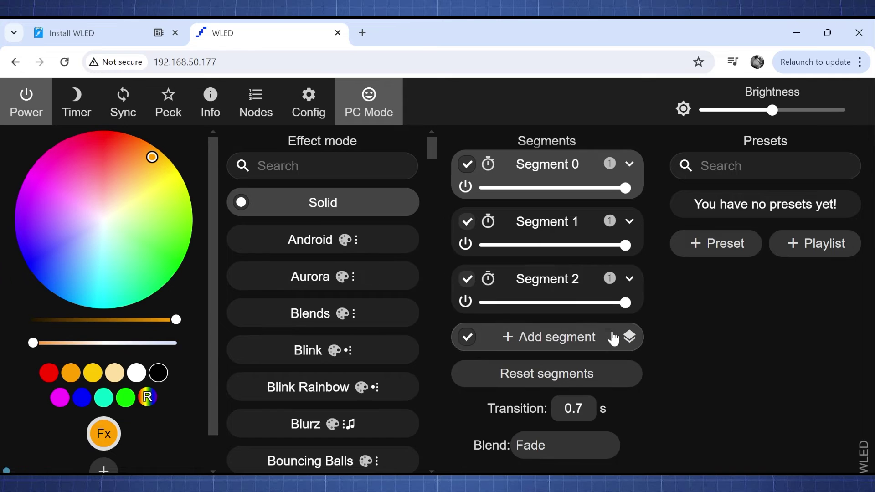
- Colour Segment 1 green and Segment 0 red on the colour wheel
left_click(550, 233)
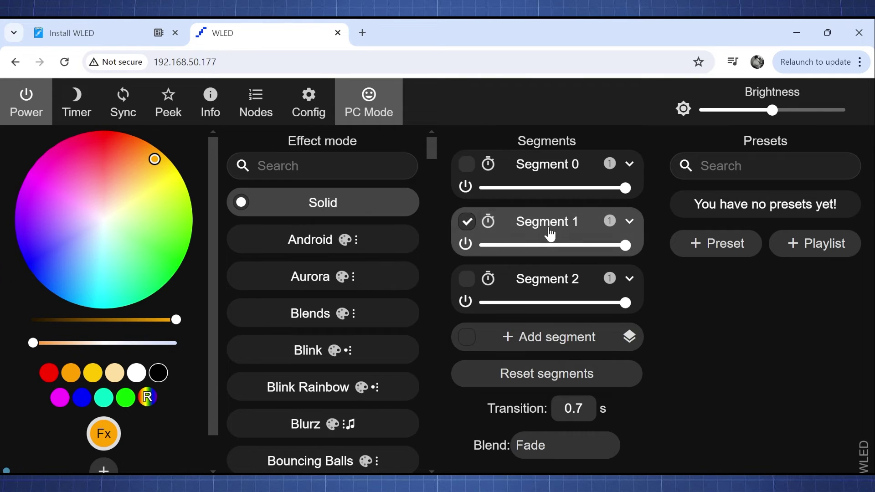
left_click(179, 242)
left_click(513, 173)
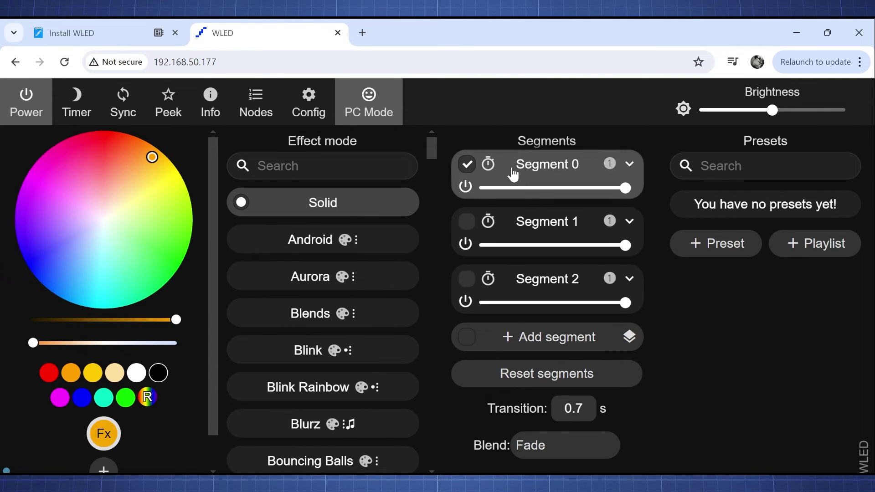
left_click_drag(107, 152, 97, 141)
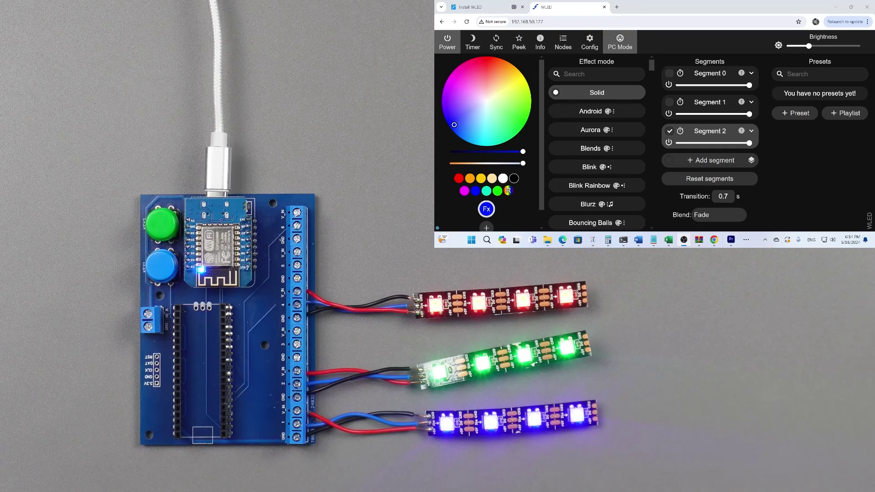
- Change Segment 0 from red to green and set Segment 1 to white
left_click(710, 74)
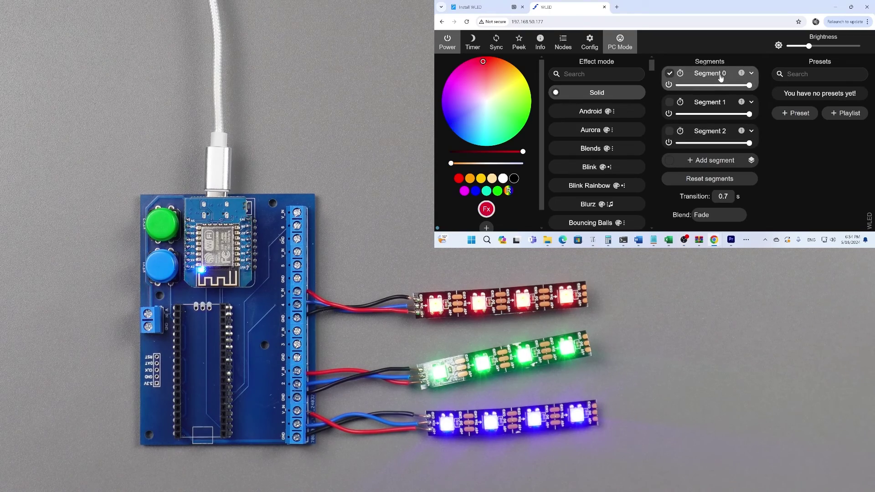
left_click(516, 112)
left_click_drag(515, 111, 532, 114)
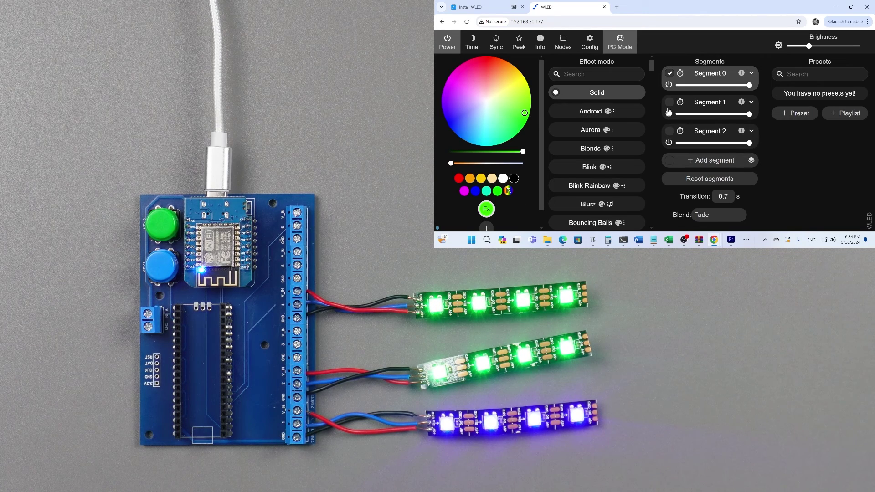
left_click(709, 102)
left_click(485, 101)
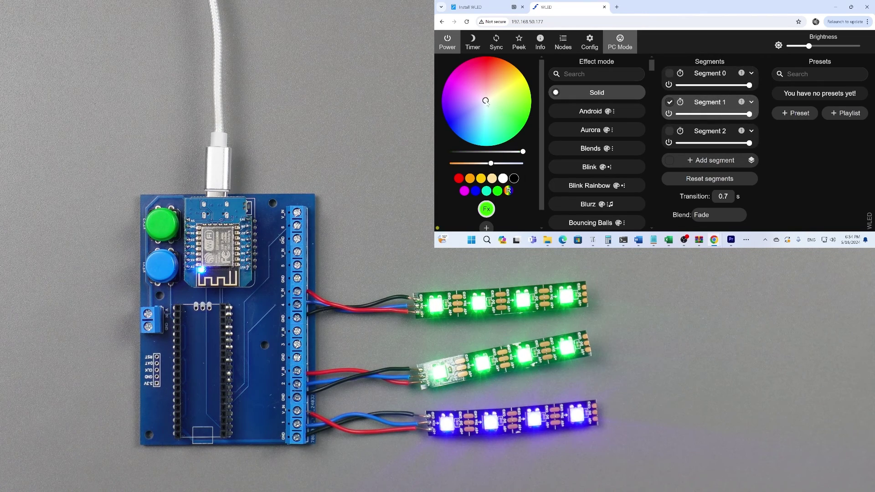